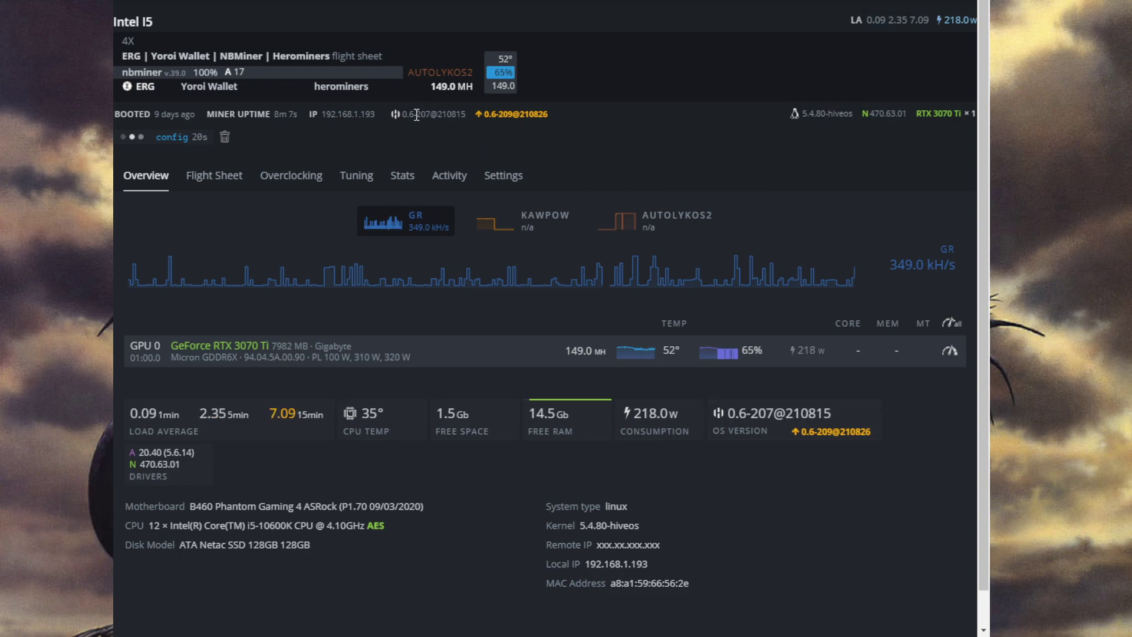
# Apply core clock 1500 and memory clock 2400 to the RTX 3070 Ti via GPU tuning
pyautogui.moveTo(402, 113); pyautogui.dragTo(455, 113)
pyautogui.click(480, 139)
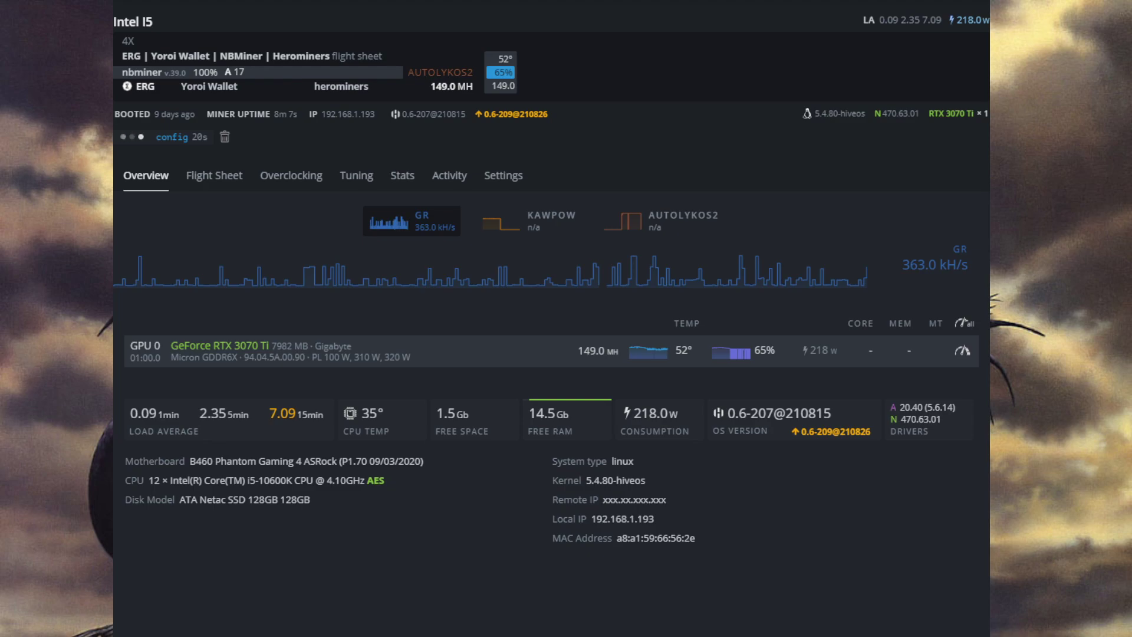
pyautogui.click(962, 352)
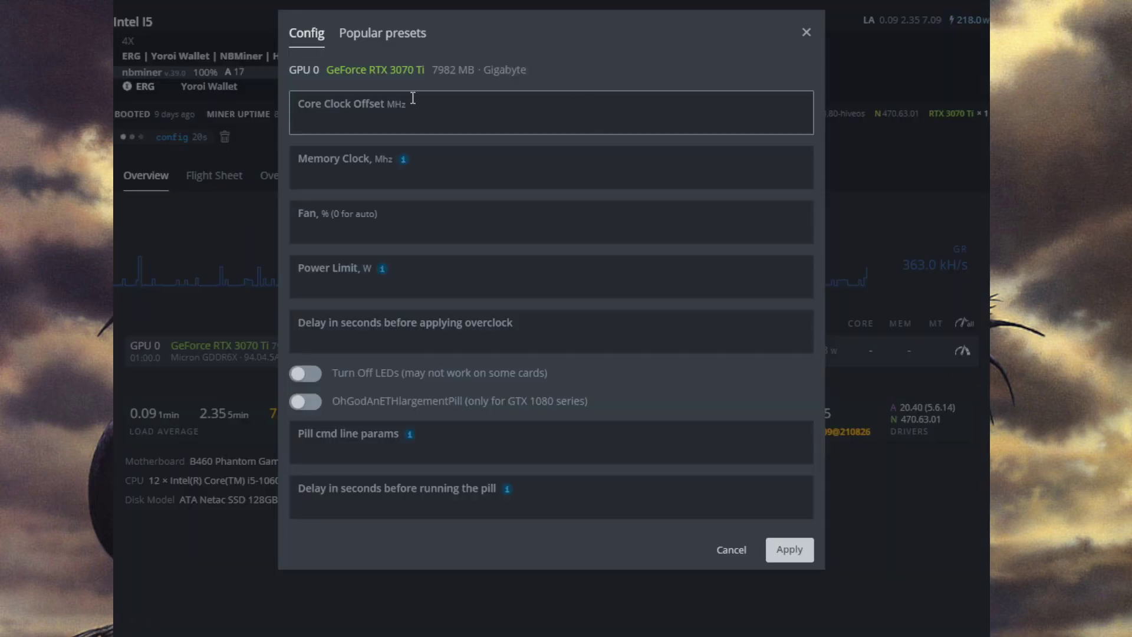
pyautogui.write('1500')
pyautogui.click(332, 176)
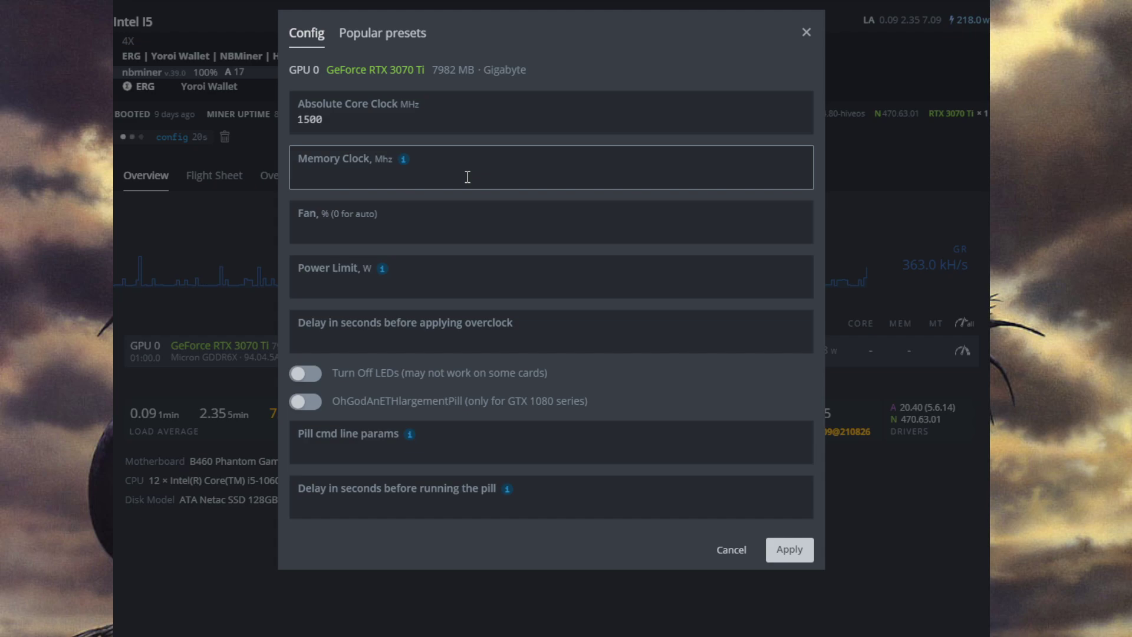
pyautogui.write('2400')
pyautogui.click(789, 549)
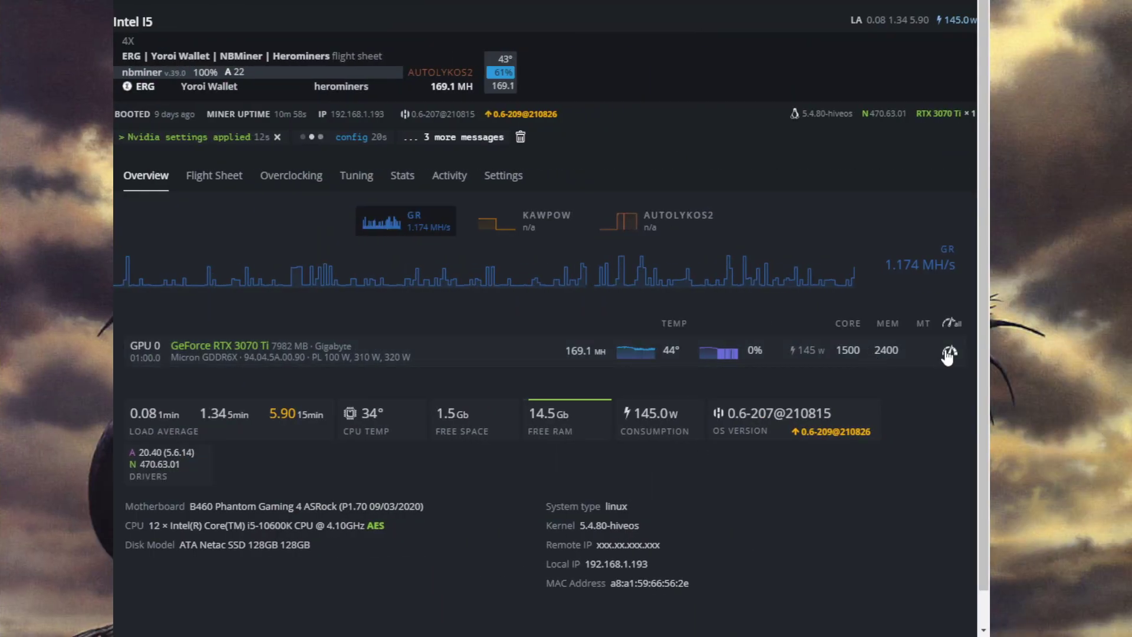
# Apply core offset -502 and power limit 165 in GPU tuning, then clear the notification messages
pyautogui.click(949, 351)
pyautogui.doubleClick(314, 118)
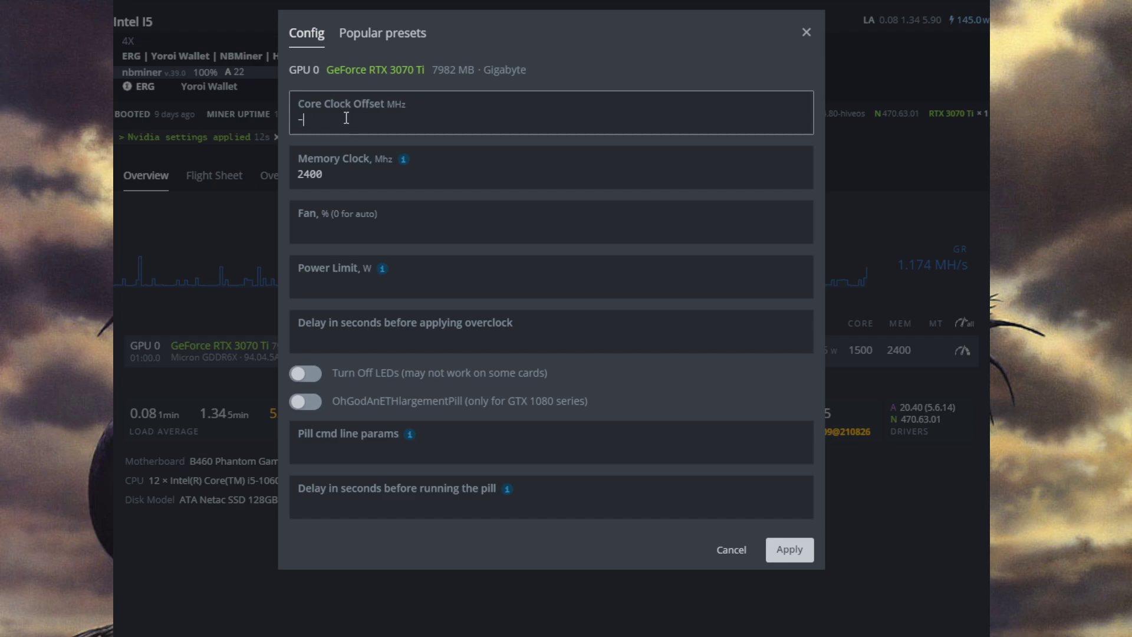
pyautogui.write('-502')
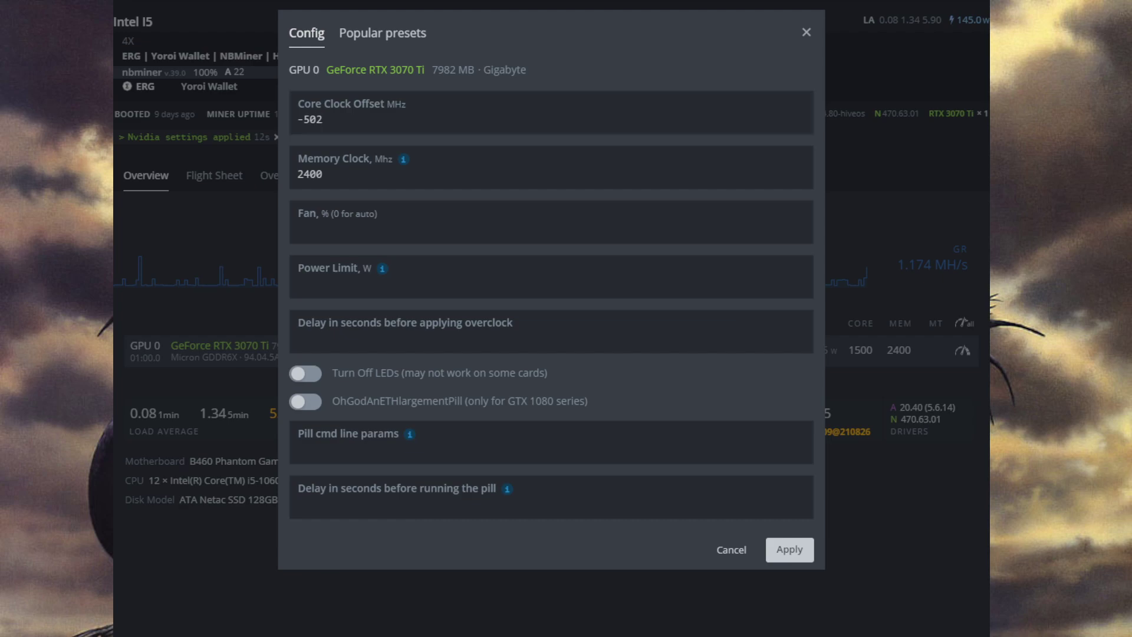
pyautogui.click(352, 279)
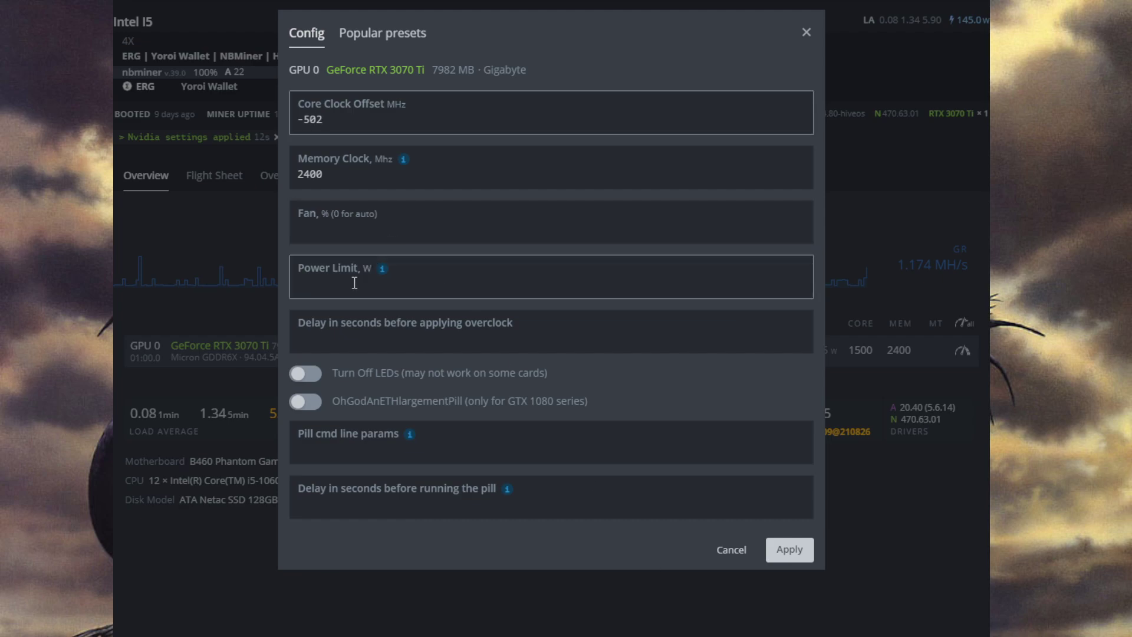
pyautogui.write('165')
pyautogui.click(790, 549)
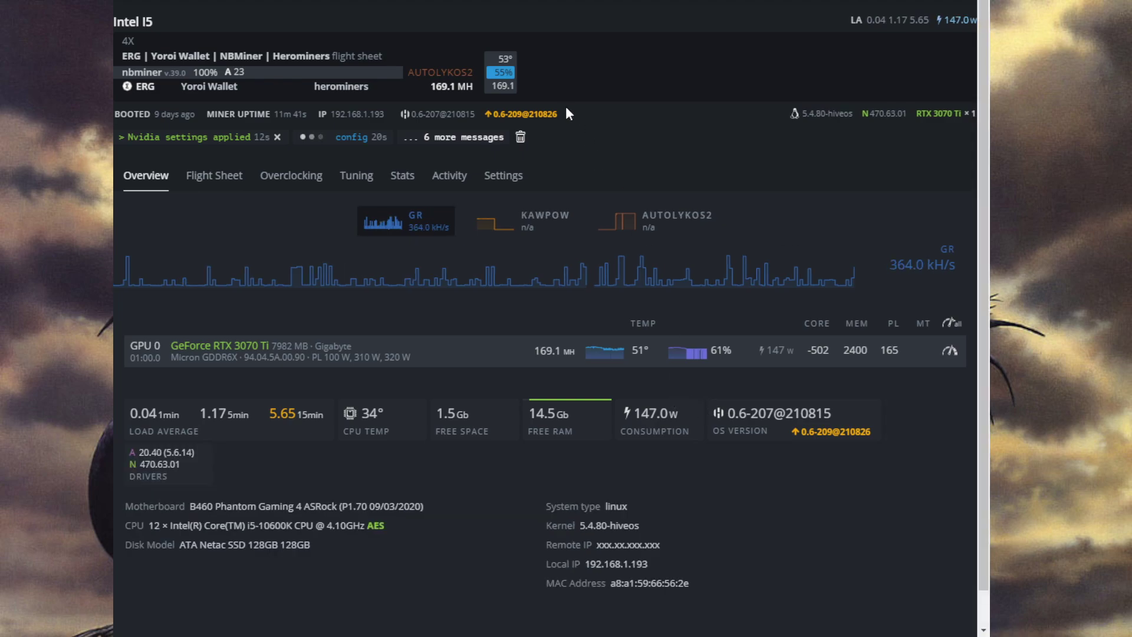
pyautogui.click(521, 137)
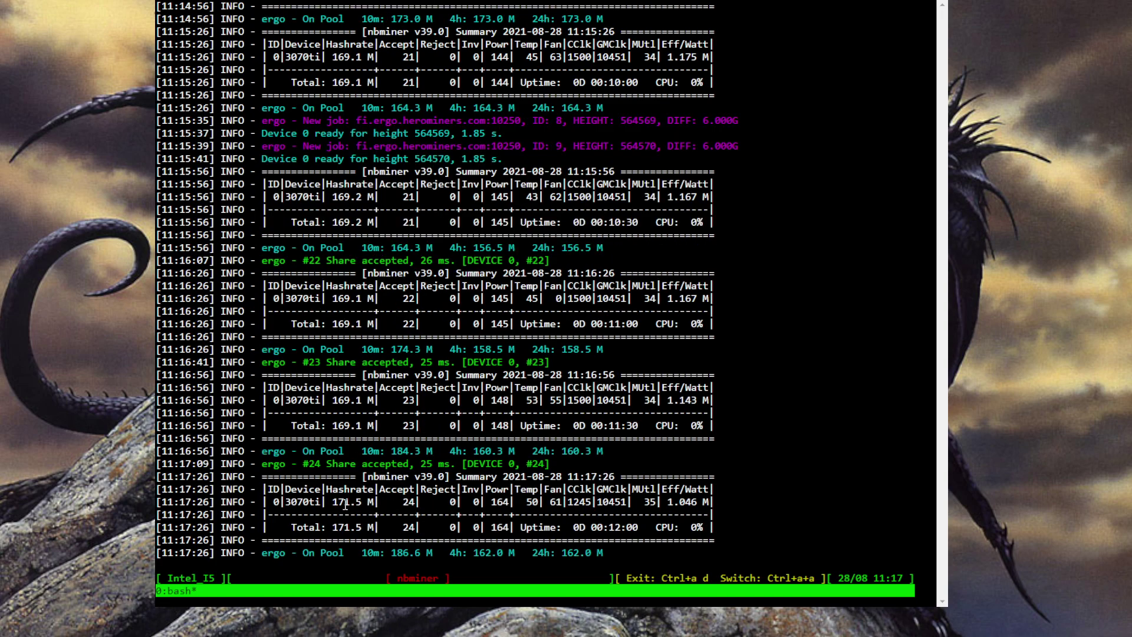
# Highlight the latest nbminer summary figures: 171.5 M hashrate, 1.046 efficiency and 164 W power
pyautogui.moveTo(333, 502); pyautogui.dragTo(369, 503)
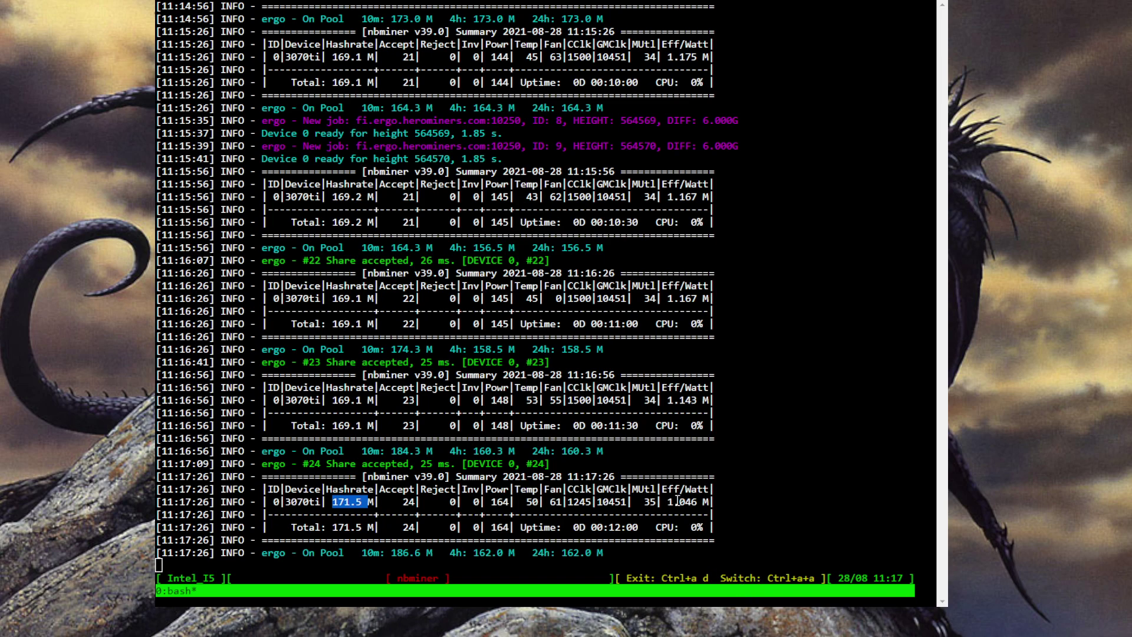
pyautogui.moveTo(668, 501); pyautogui.dragTo(704, 501)
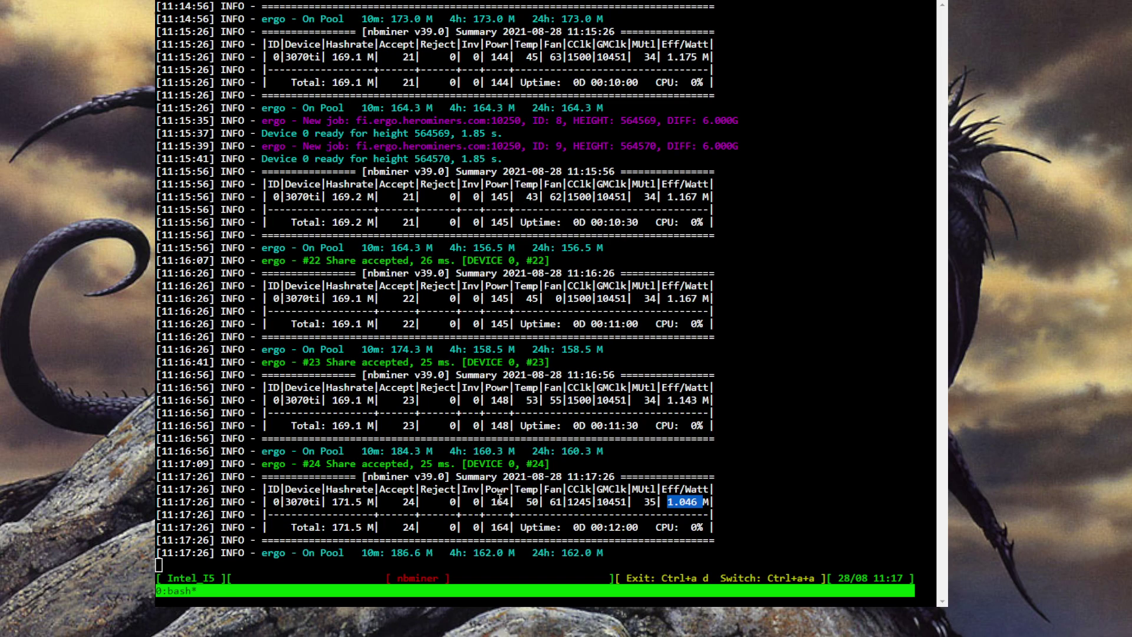
pyautogui.moveTo(491, 501); pyautogui.dragTo(513, 501)
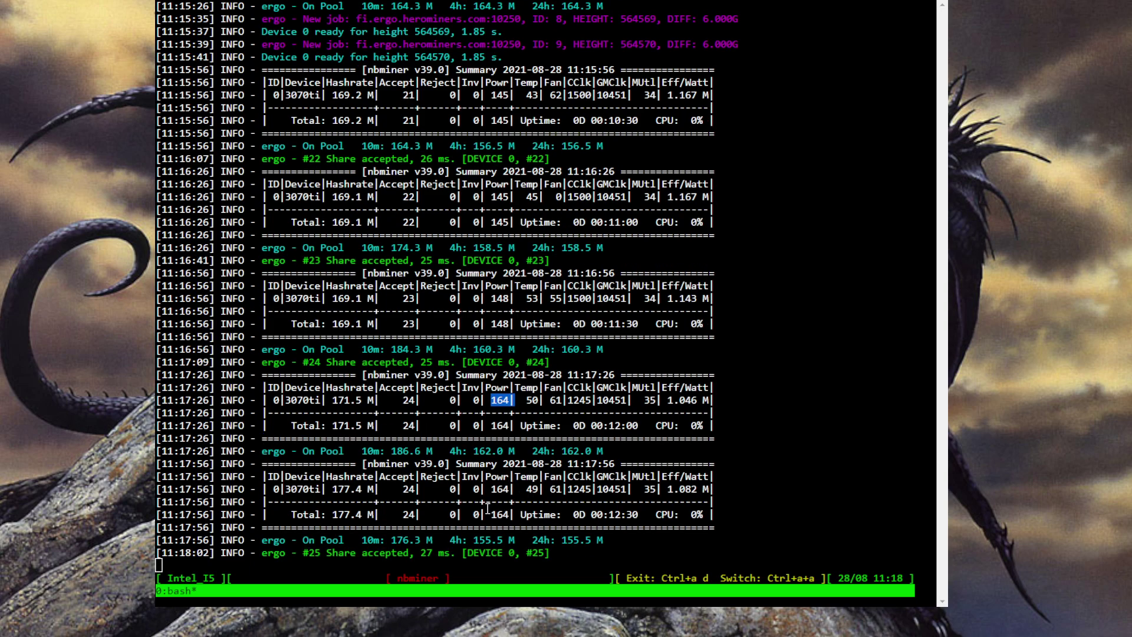
pyautogui.click(546, 398)
pyautogui.moveTo(491, 400); pyautogui.dragTo(512, 400)
pyautogui.click(526, 402)
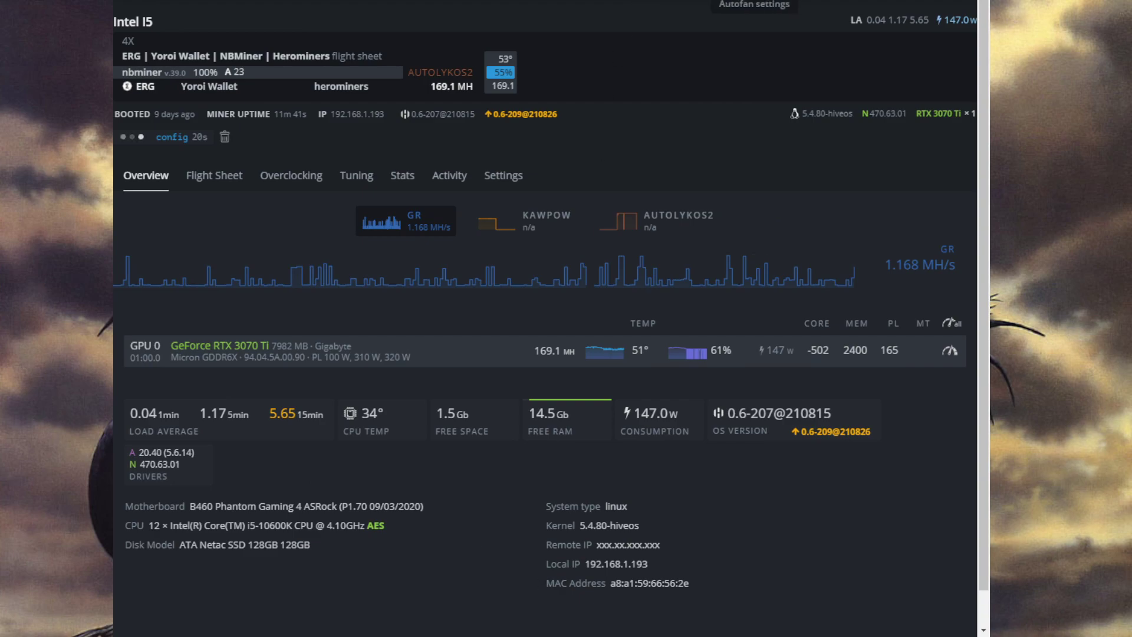
# Refresh the rig statistics so the dashboard shows 177.4 MH at 164 W
pyautogui.click(884, 20)
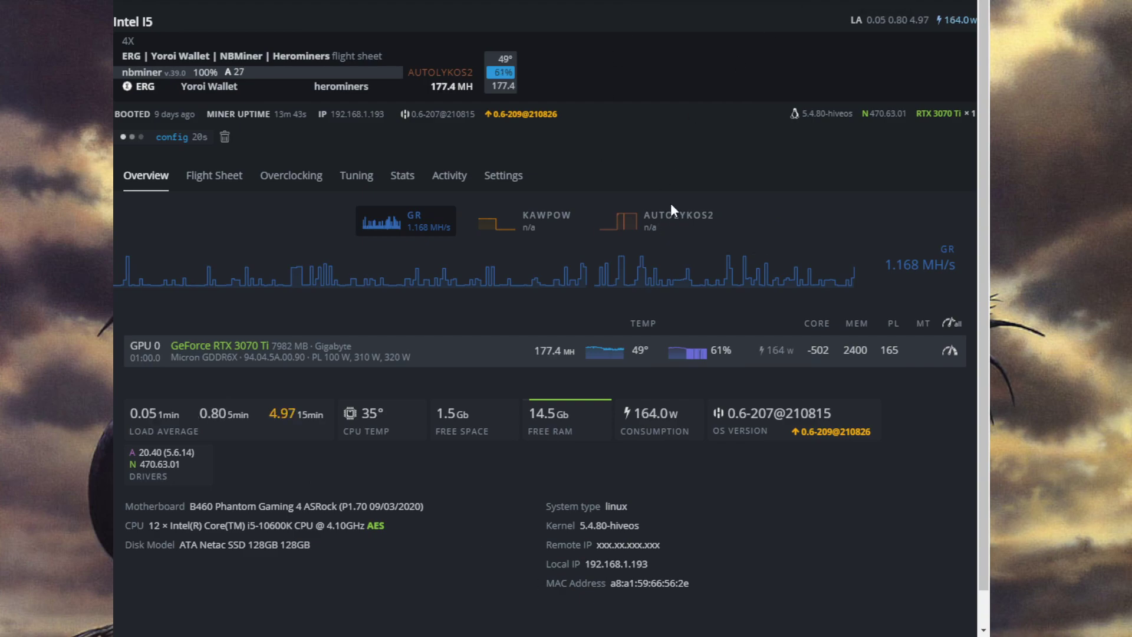